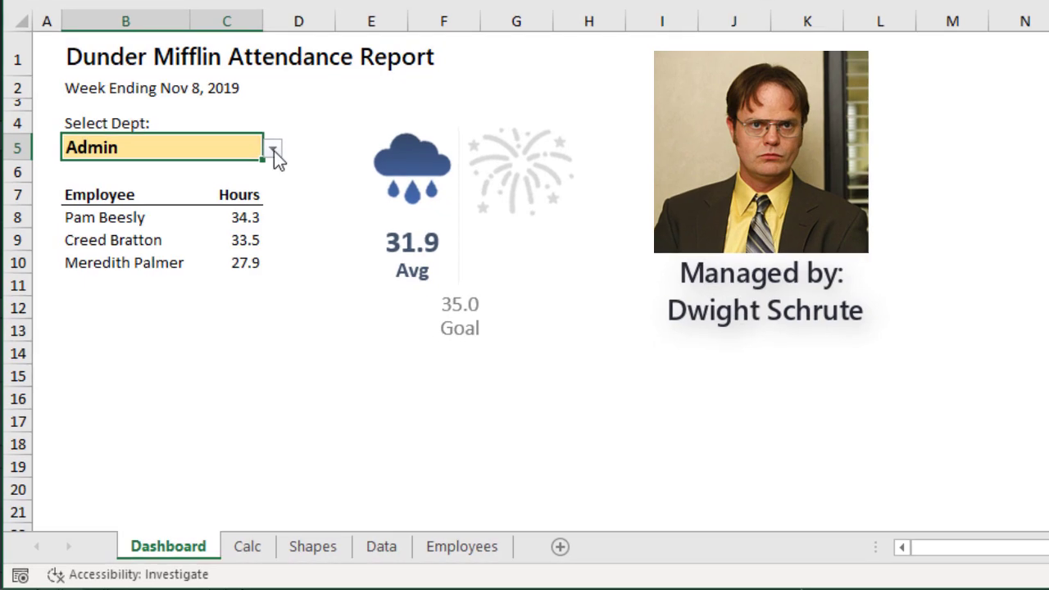
Set the Select Dept dropdown in B5 to All Depts
{"action": "left_click", "coordinate": [197, 270]}
{"action": "left_click", "coordinate": [256, 172]}
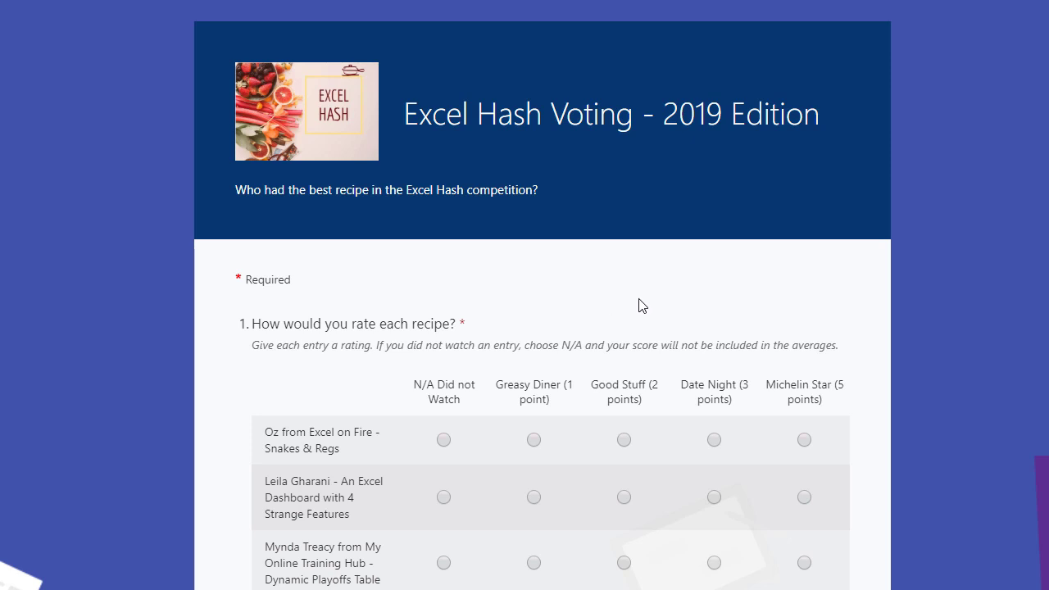
Rate the Excel Campus – Excel Hash 2019 entry Michelin Star (5 points)
{"action": "scroll", "coordinate": [638, 305], "scroll_direction": "down", "scroll_amount": 3}
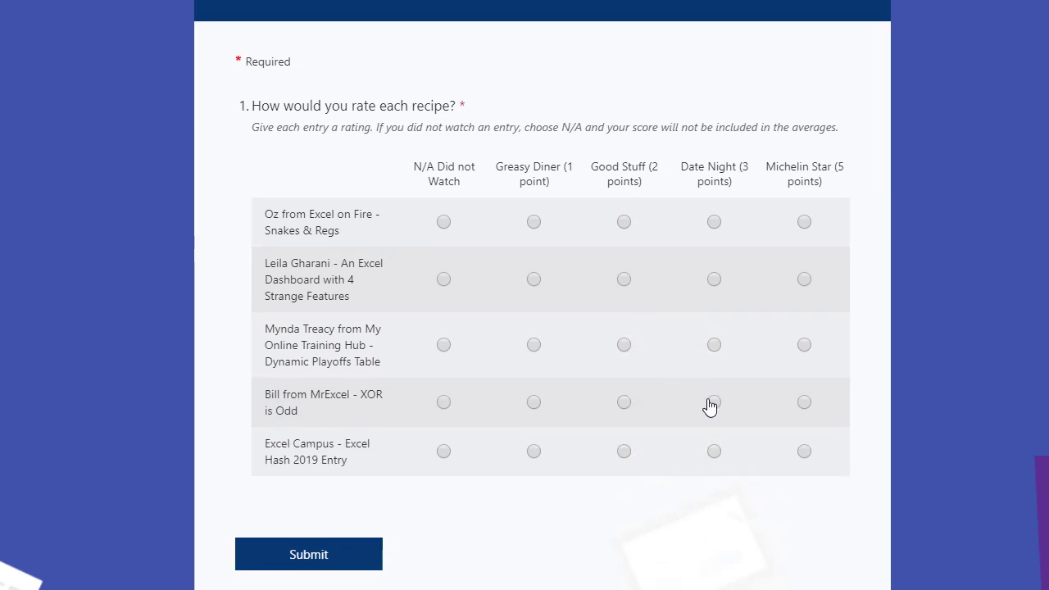
{"action": "left_click", "coordinate": [803, 452]}
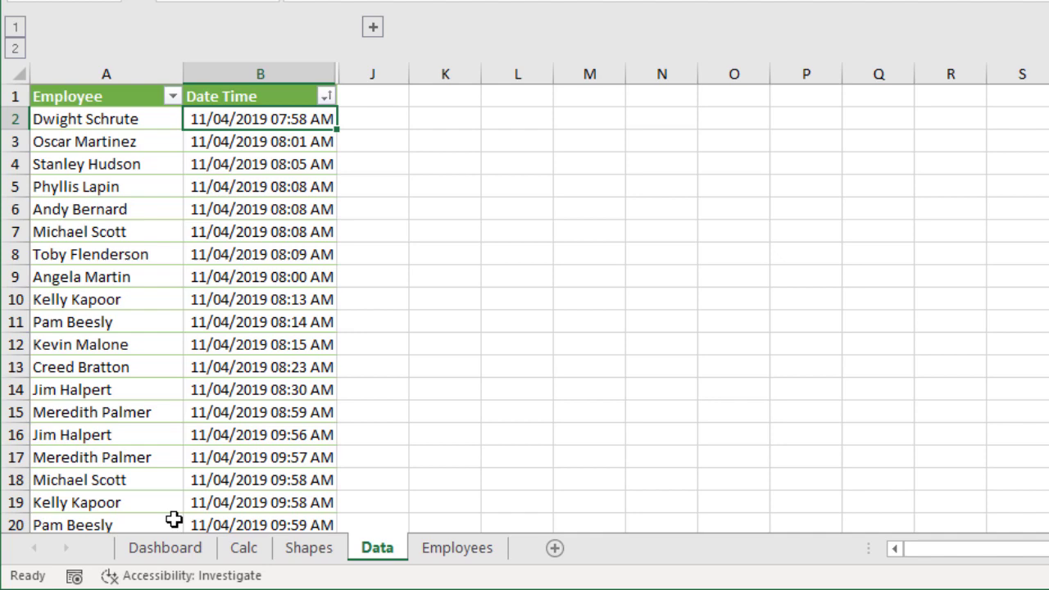
Return from the Data sheet to the Dashboard sheet
{"action": "left_click", "coordinate": [173, 554]}
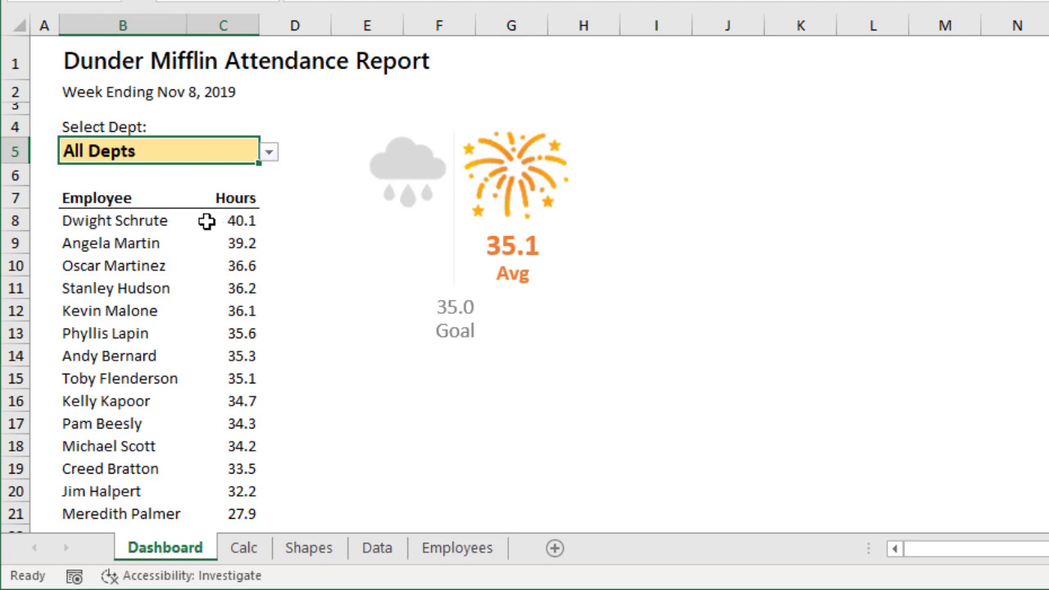
Choose Admin in the B5 department dropdown to filter the dashboard
{"action": "left_click", "coordinate": [268, 152]}
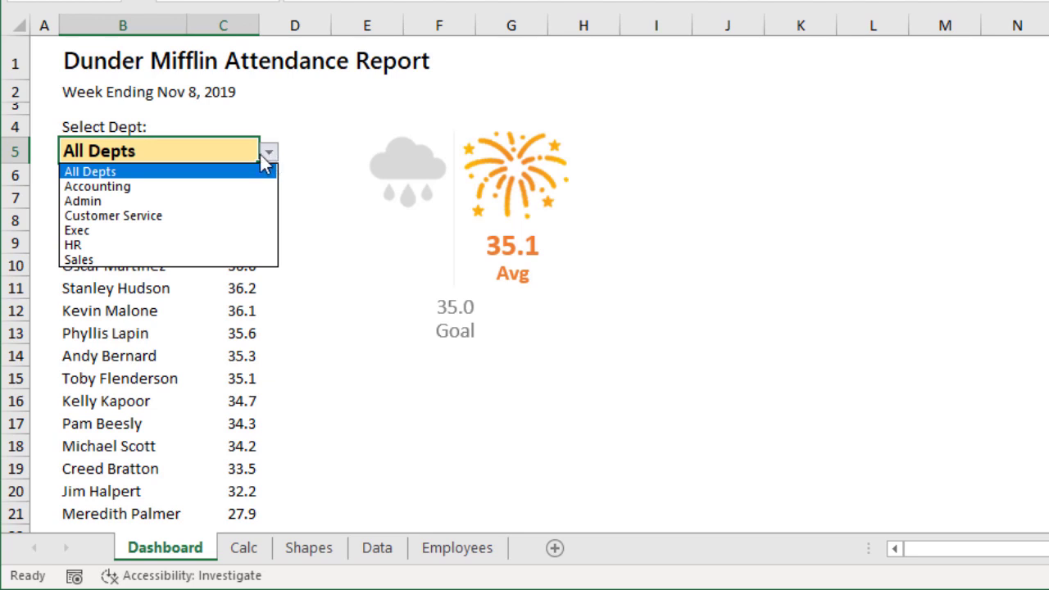
{"action": "left_click", "coordinate": [140, 200]}
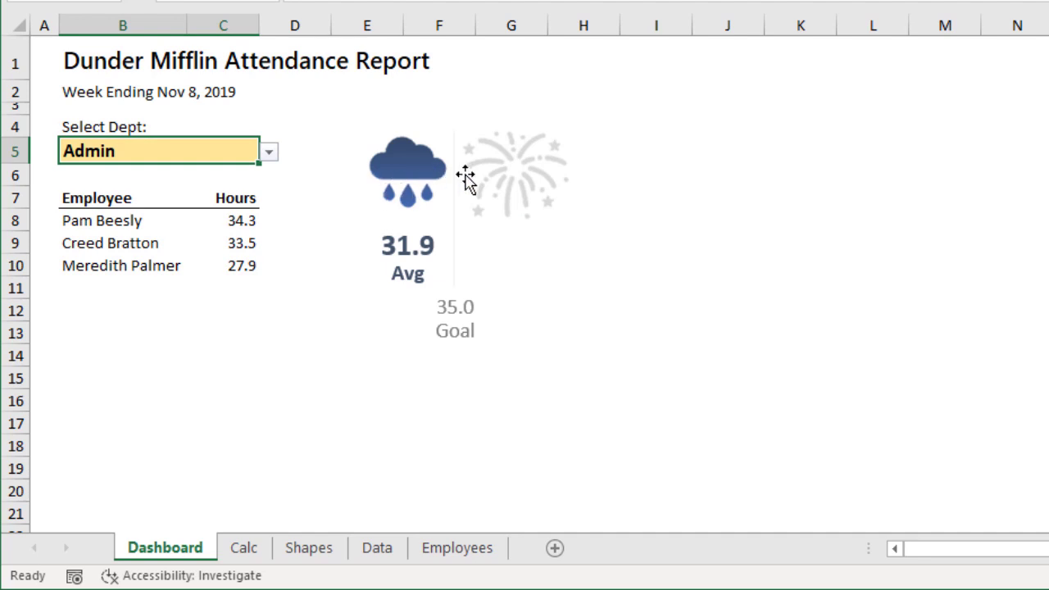
On the Data sheet, expand columns C–G and inspect F2's In/Out XOR formula
{"action": "left_click", "coordinate": [378, 547]}
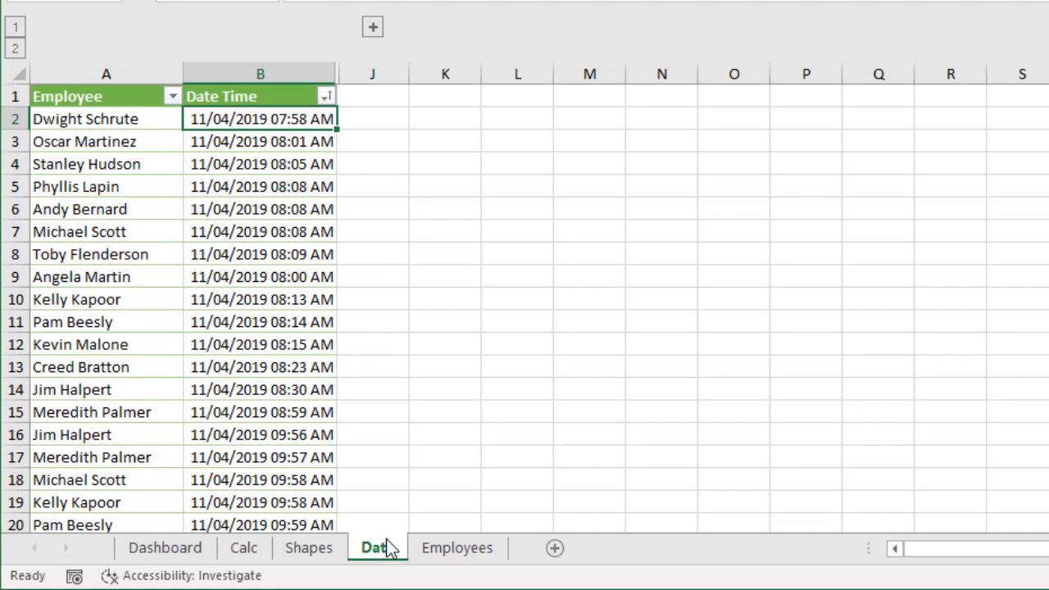
{"action": "left_click", "coordinate": [372, 27]}
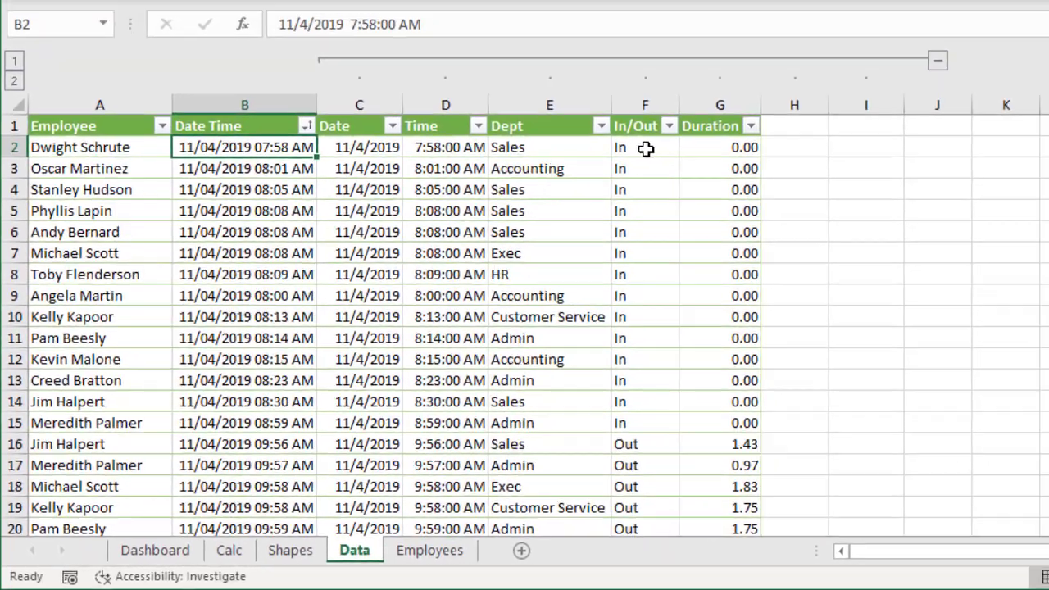
{"action": "left_click", "coordinate": [688, 120]}
{"action": "double_click", "coordinate": [603, 176]}
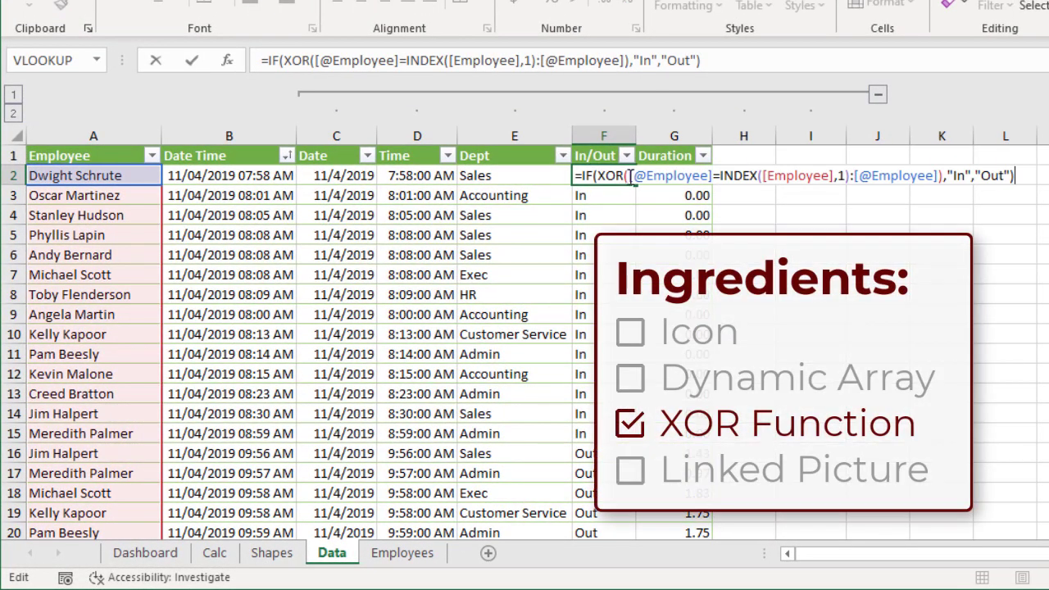
{"action": "left_click", "coordinate": [630, 175]}
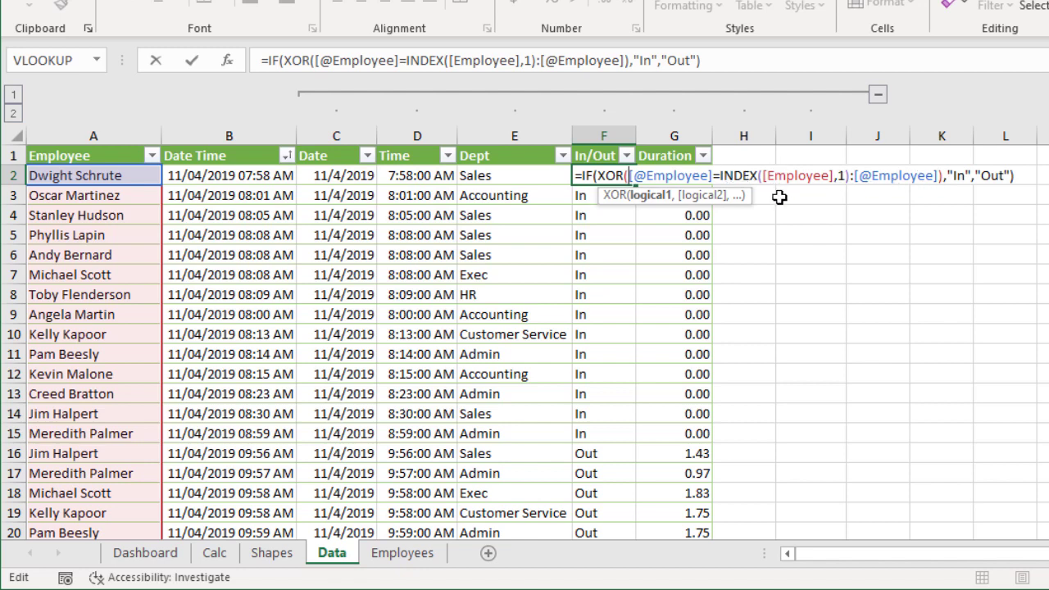
{"action": "key", "text": "Escape"}
Inspect the XOR formula in F16, keeping its Out result, and scroll down the data
{"action": "left_click", "coordinate": [590, 453]}
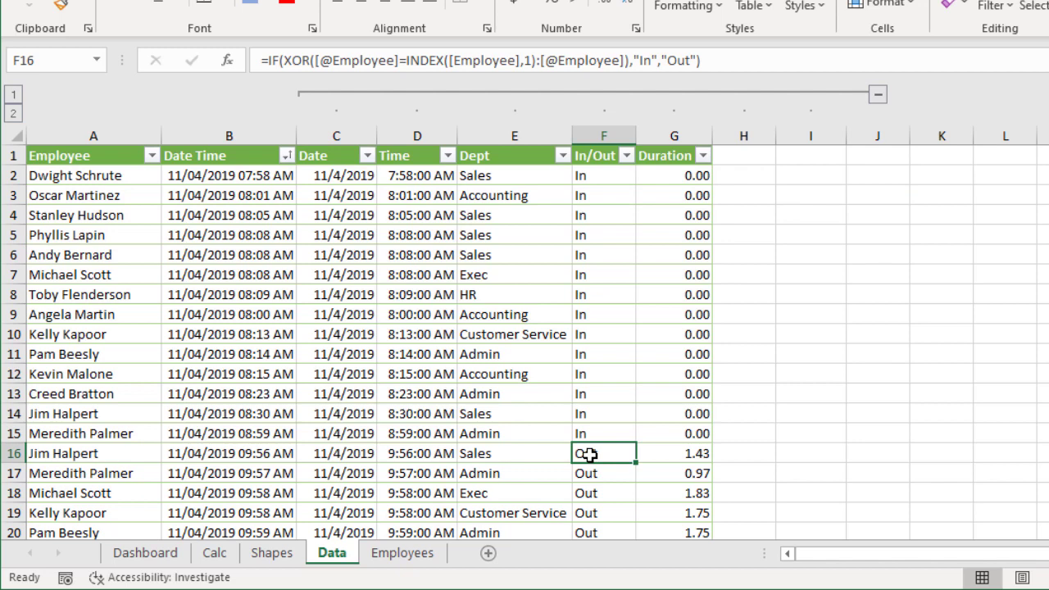
{"action": "double_click", "coordinate": [589, 453]}
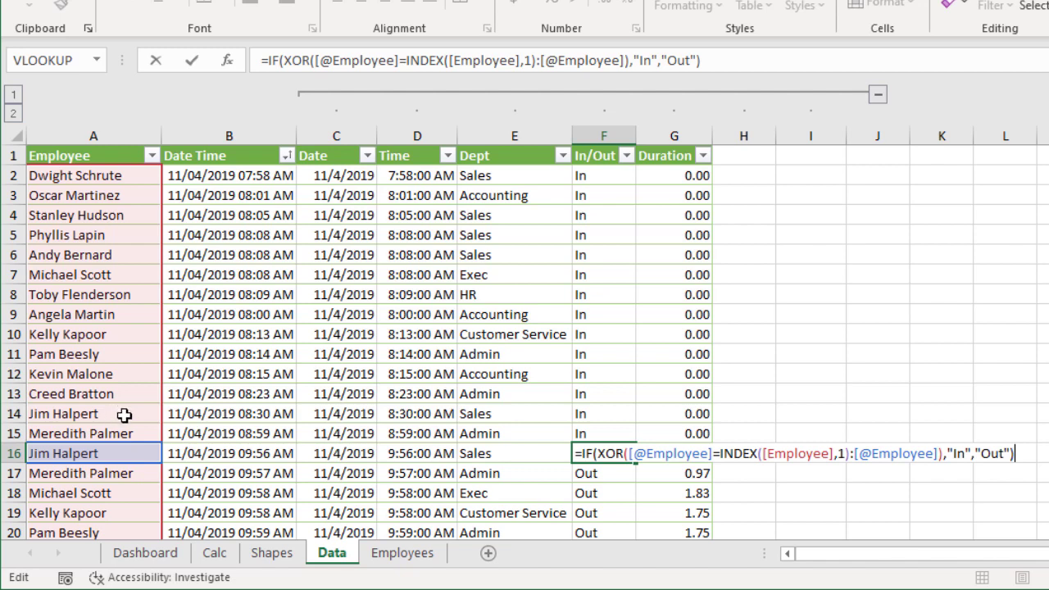
{"action": "left_click", "coordinate": [630, 453]}
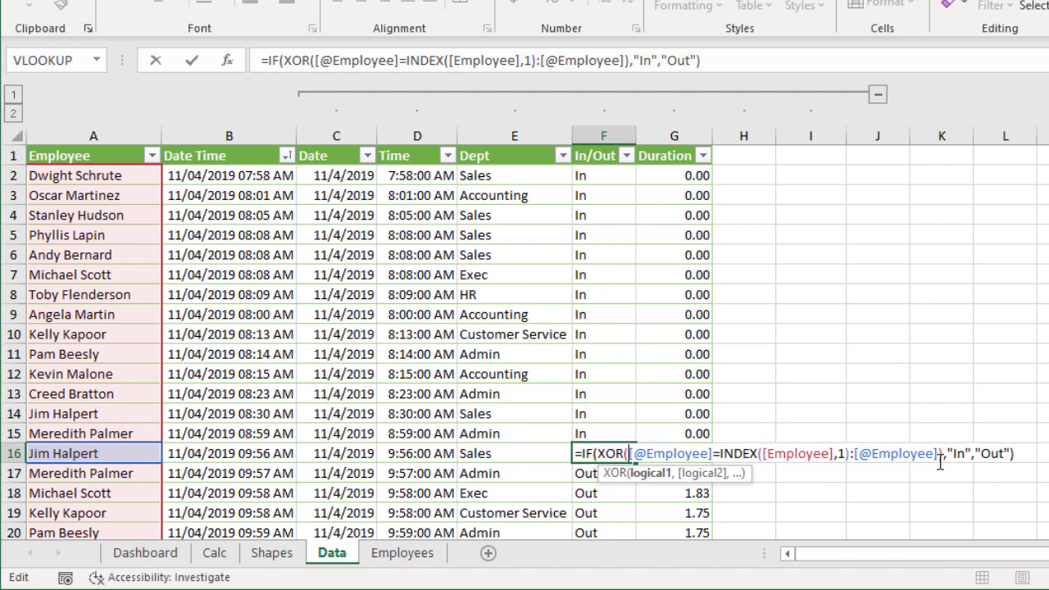
{"action": "key", "text": "ctrl+Return"}
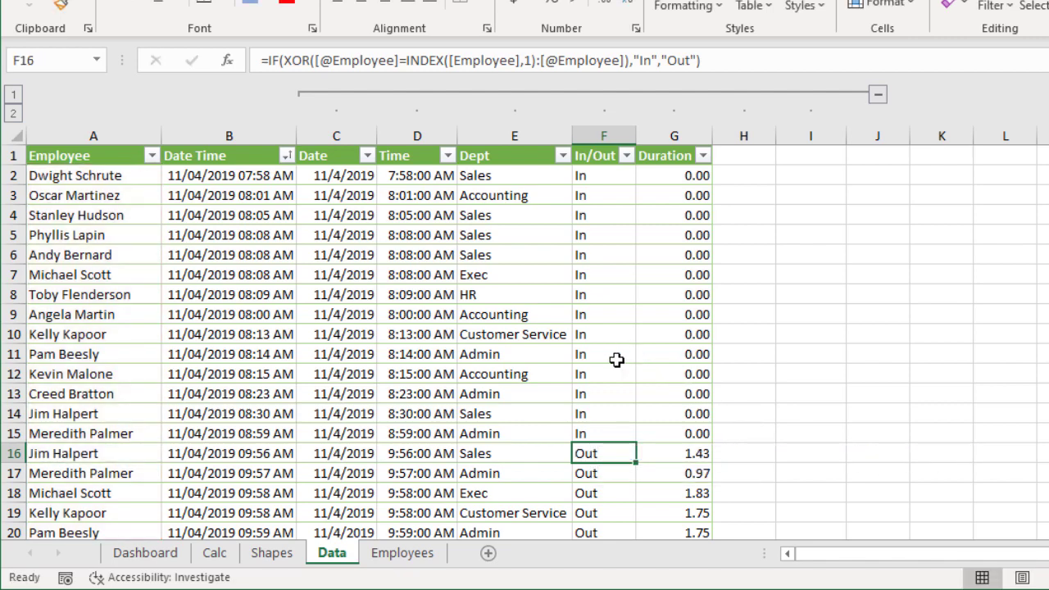
{"action": "scroll", "coordinate": [616, 360], "scroll_direction": "down", "scroll_amount": 5}
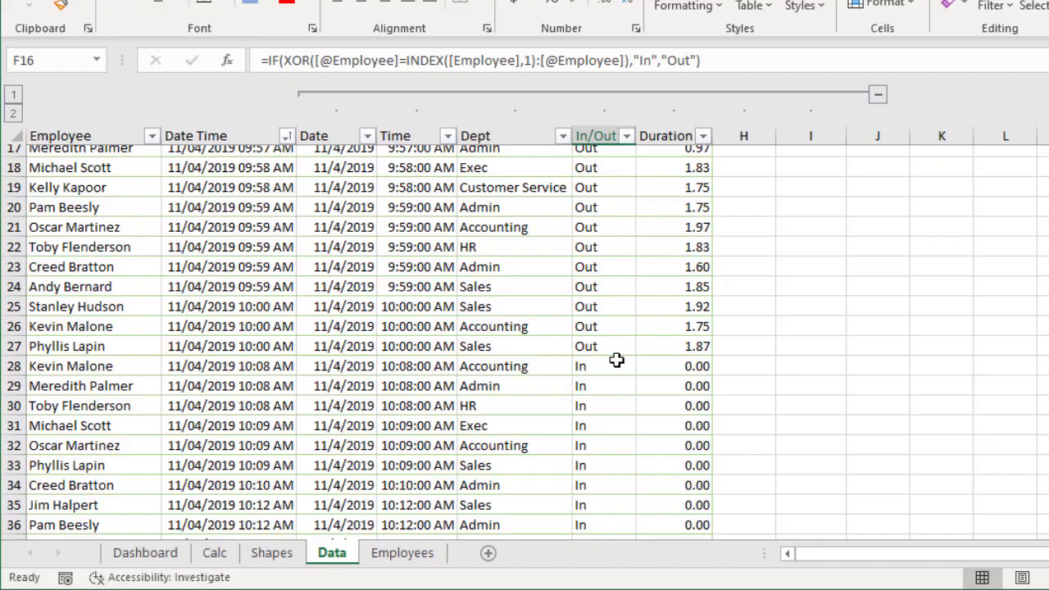
{"action": "scroll", "coordinate": [616, 360], "scroll_direction": "down", "scroll_amount": 2}
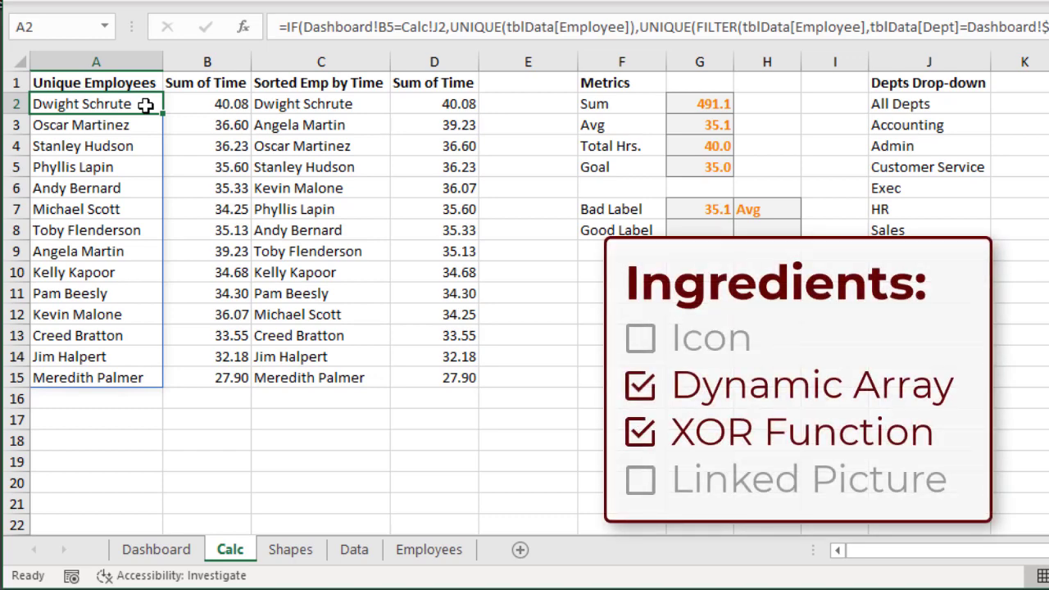
Inspect the UNIQUE/FILTER formula in A2 and the SORTBY formula in C2 without changes
{"action": "double_click", "coordinate": [145, 105]}
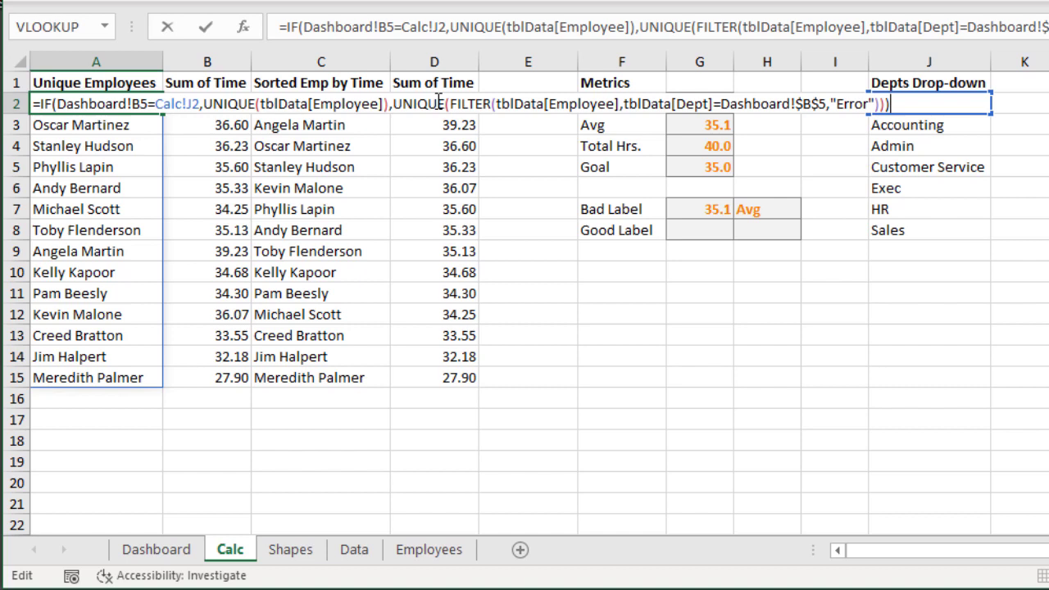
{"action": "key", "text": "ctrl+Return"}
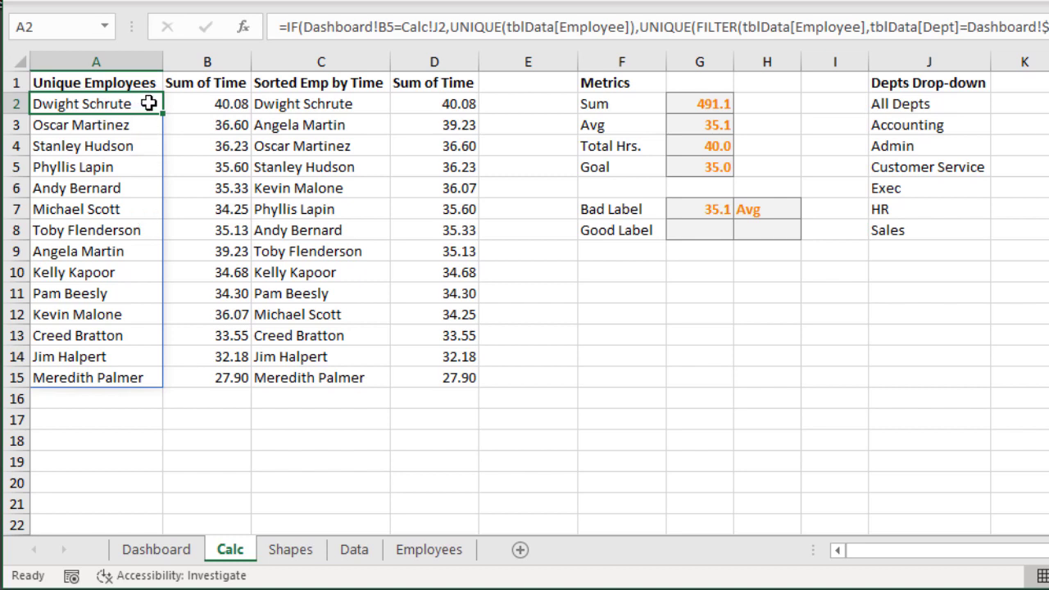
{"action": "left_click", "coordinate": [269, 104]}
{"action": "key", "text": "F2"}
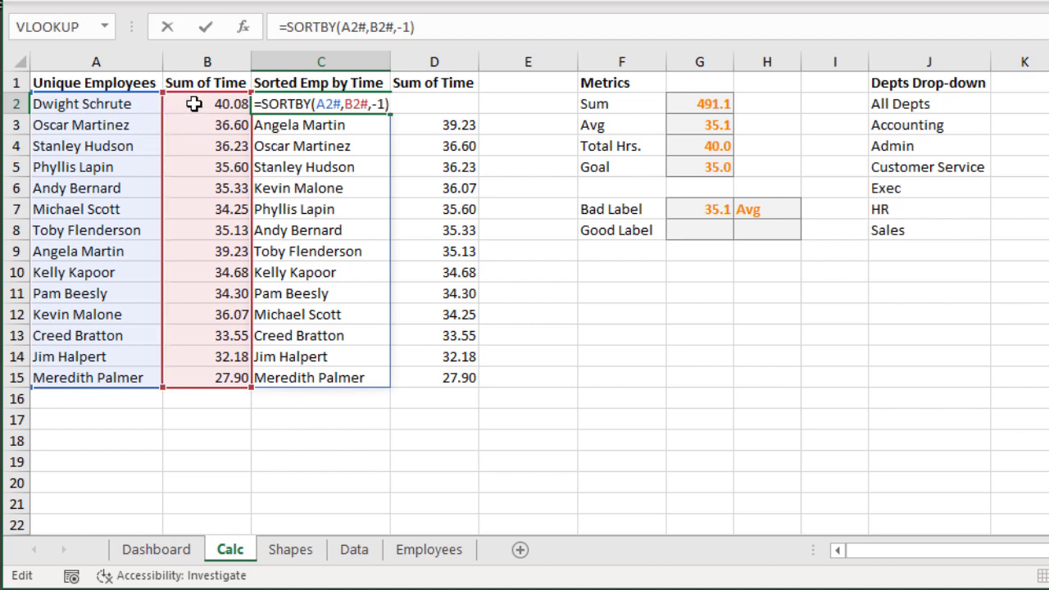
{"action": "key", "text": "Escape"}
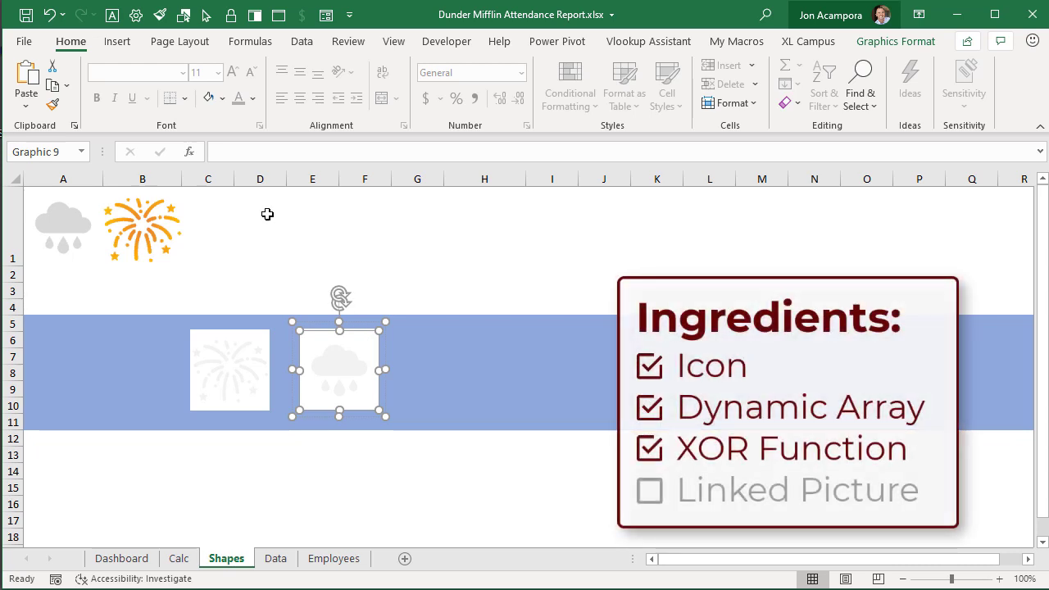
Bring up the Insert Icons library, then cancel it without adding an icon
{"action": "left_click", "coordinate": [117, 41]}
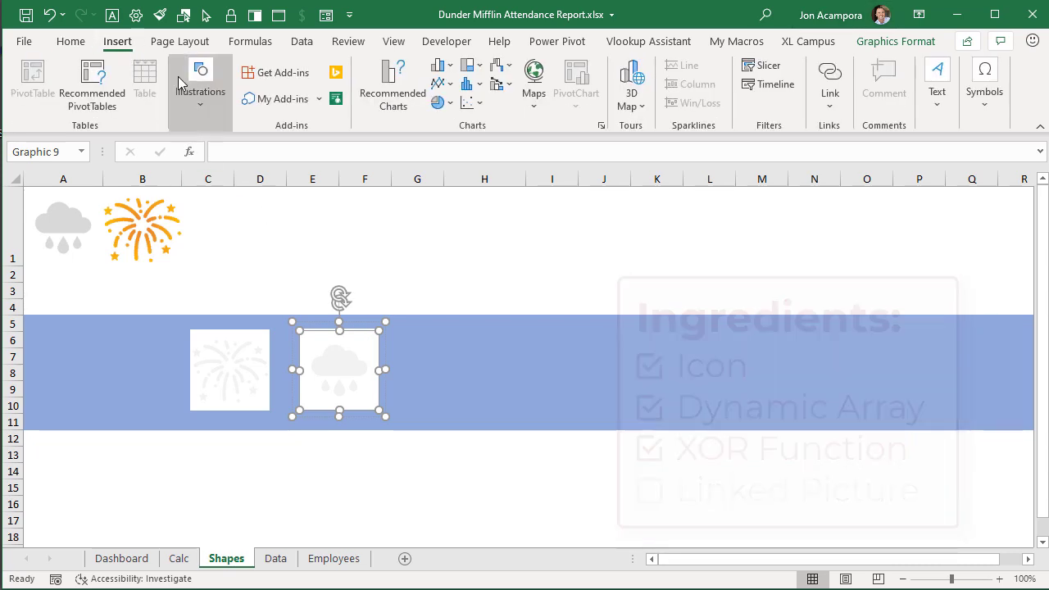
{"action": "left_click", "coordinate": [182, 83]}
{"action": "left_click", "coordinate": [301, 152]}
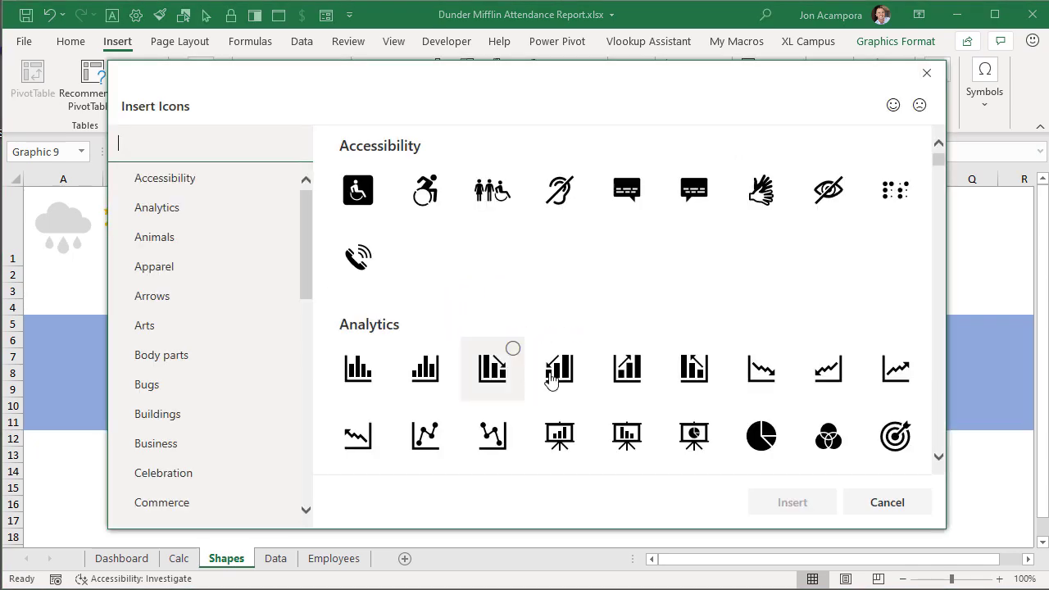
{"action": "left_click", "coordinate": [864, 508]}
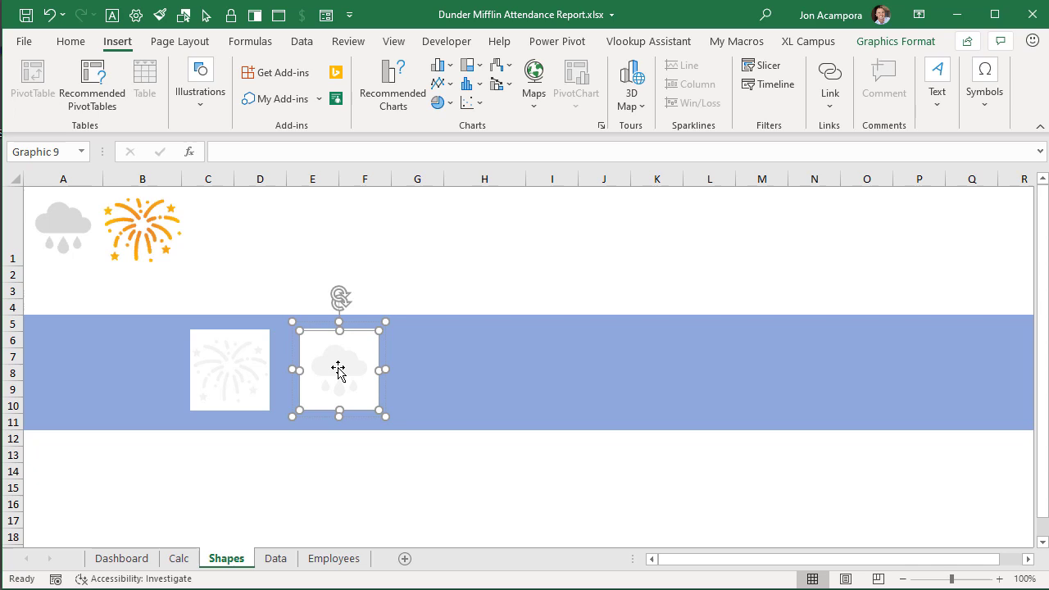
Copy the cloud group, paste it as a picture at H1, and drag it into the blue band
{"action": "left_click", "coordinate": [356, 321]}
{"action": "right_click", "coordinate": [355, 322]}
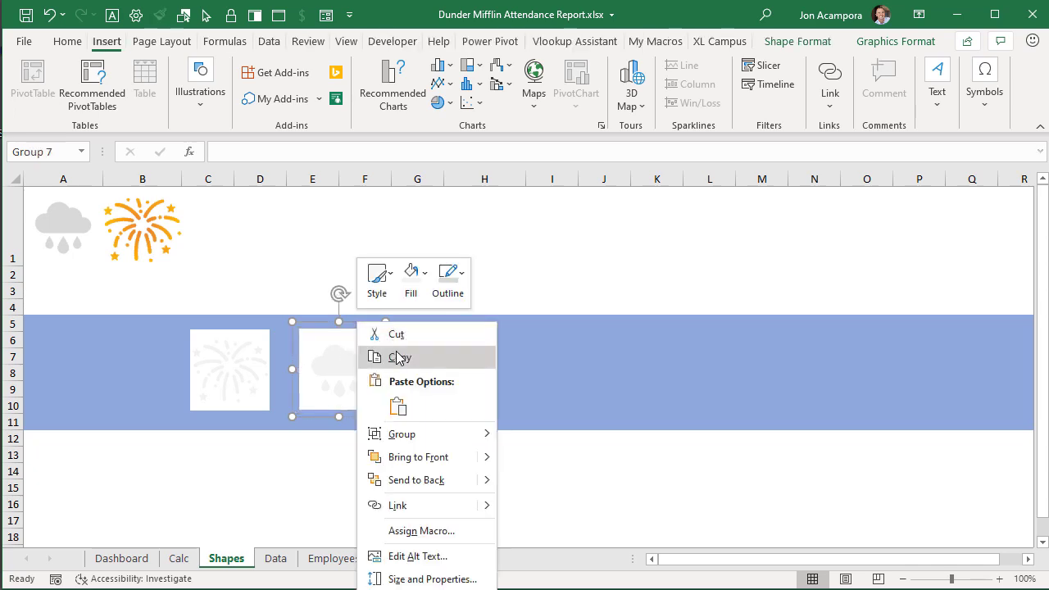
{"action": "key", "text": "Escape"}
{"action": "left_click", "coordinate": [452, 243]}
{"action": "right_click", "coordinate": [451, 243]}
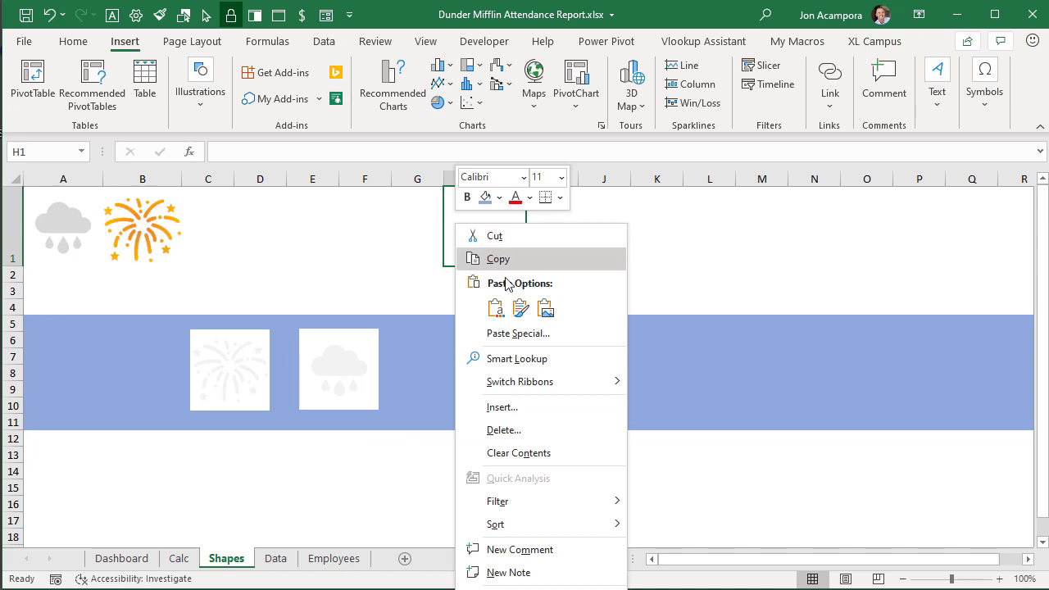
{"action": "left_click", "coordinate": [544, 306]}
{"action": "left_click_drag", "start_coordinate": [494, 229], "coordinate": [470, 371]}
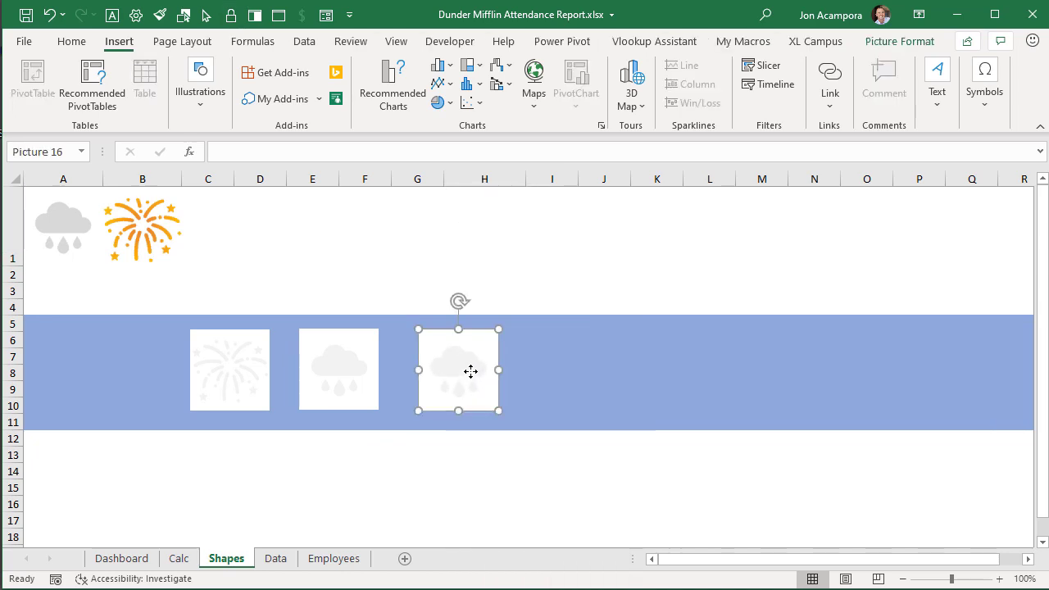
Make the pasted cloud's grey transparent with Set Transparent Color so it shows blue
{"action": "left_click", "coordinate": [865, 42]}
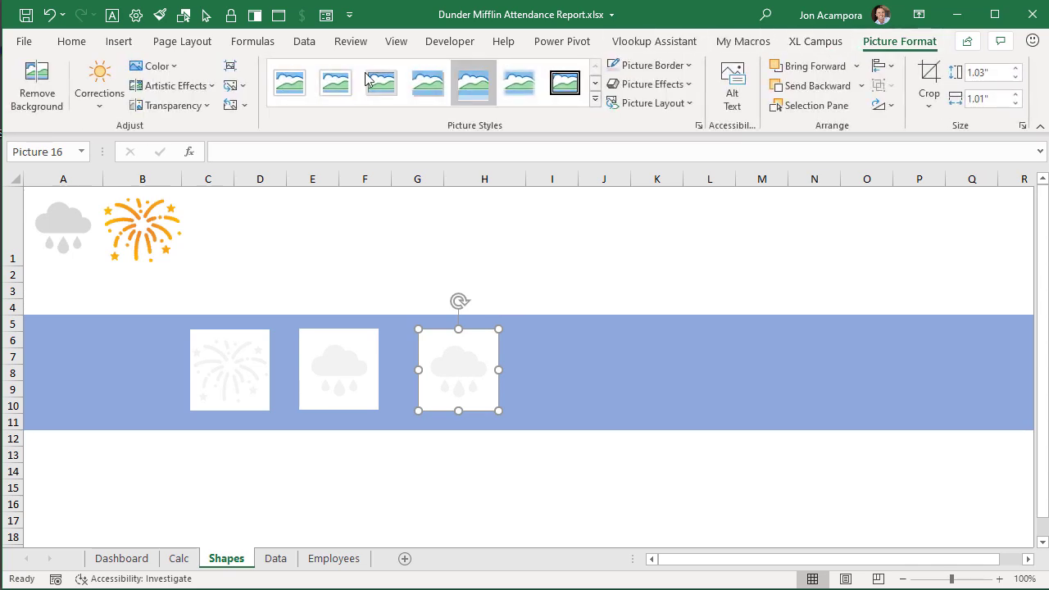
{"action": "left_click", "coordinate": [166, 66]}
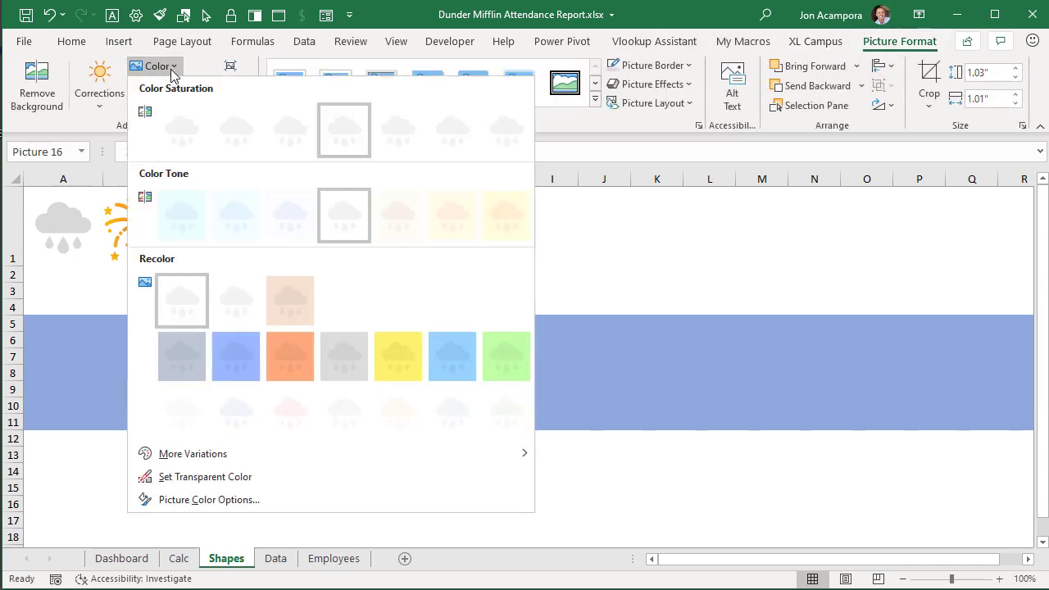
{"action": "left_click", "coordinate": [195, 477]}
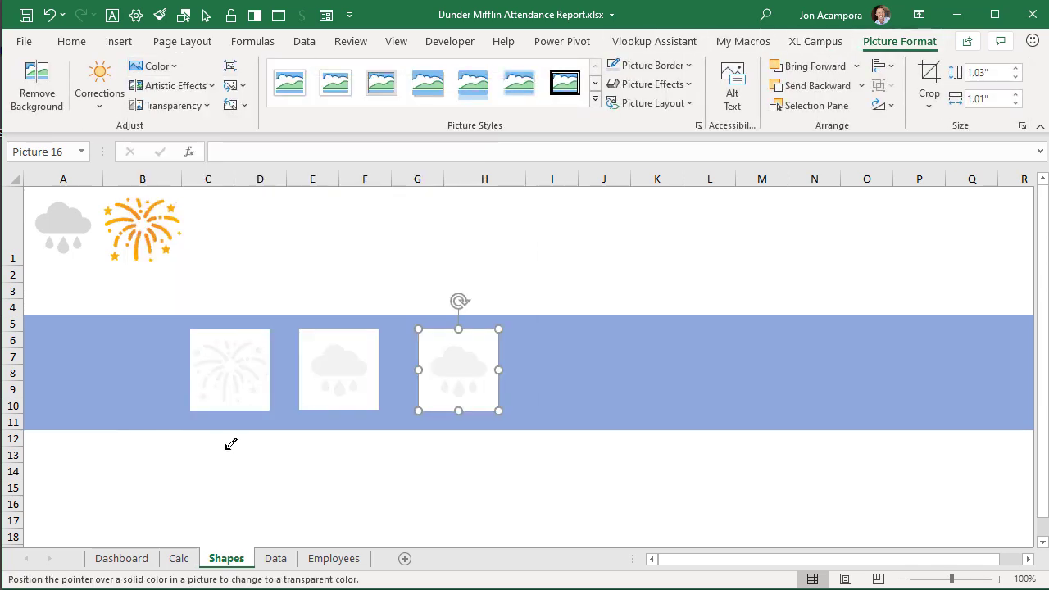
{"action": "left_click", "coordinate": [459, 358]}
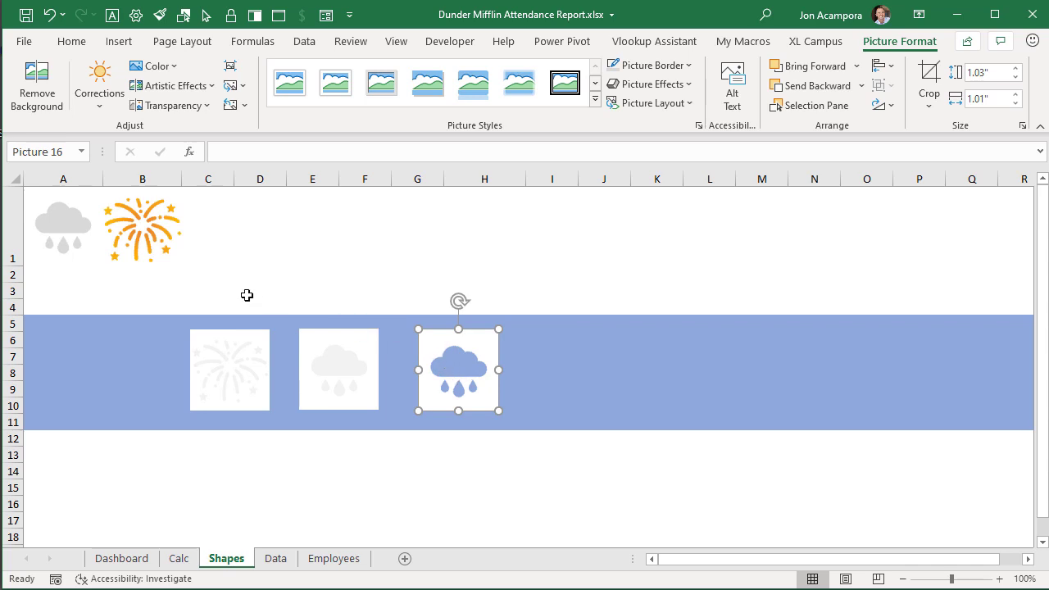
Select A1:B1, review its conditional formatting rules, and copy the range
{"action": "left_click", "coordinate": [74, 277]}
{"action": "key", "text": "Up"}
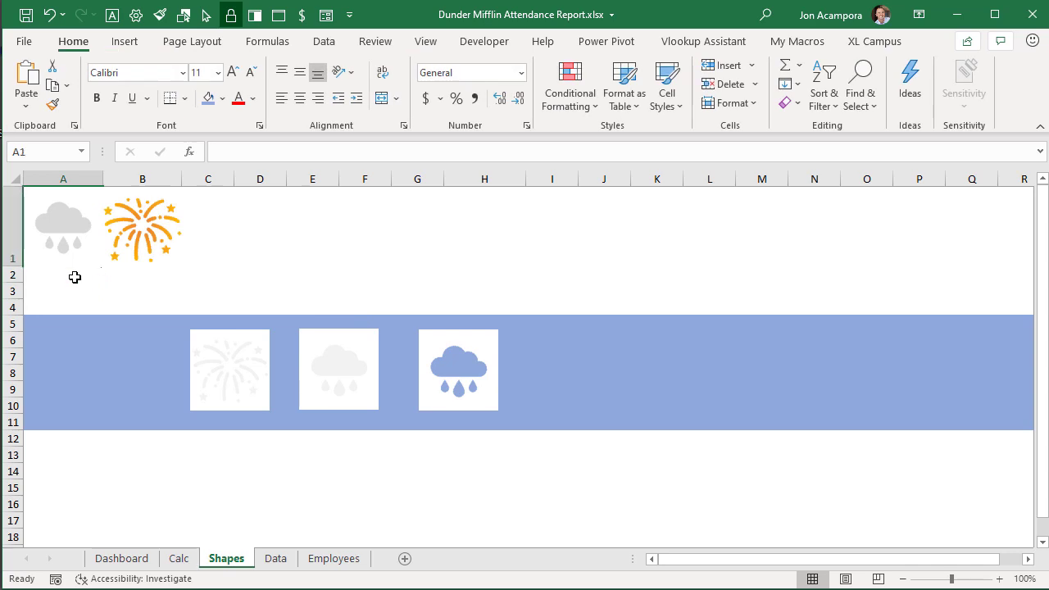
{"action": "key", "text": "shift+Right"}
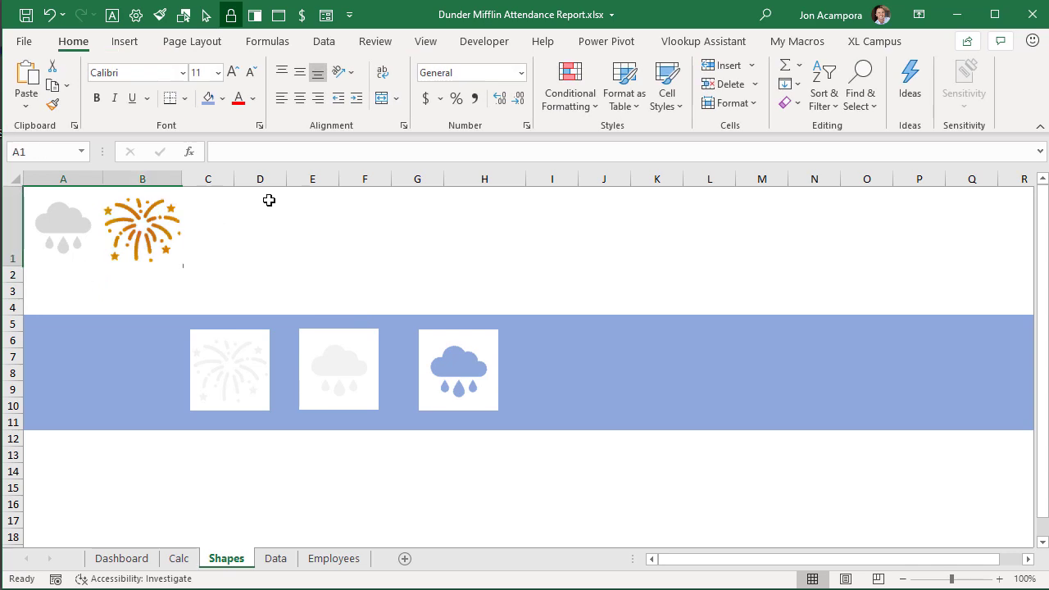
{"action": "left_click", "coordinate": [567, 97]}
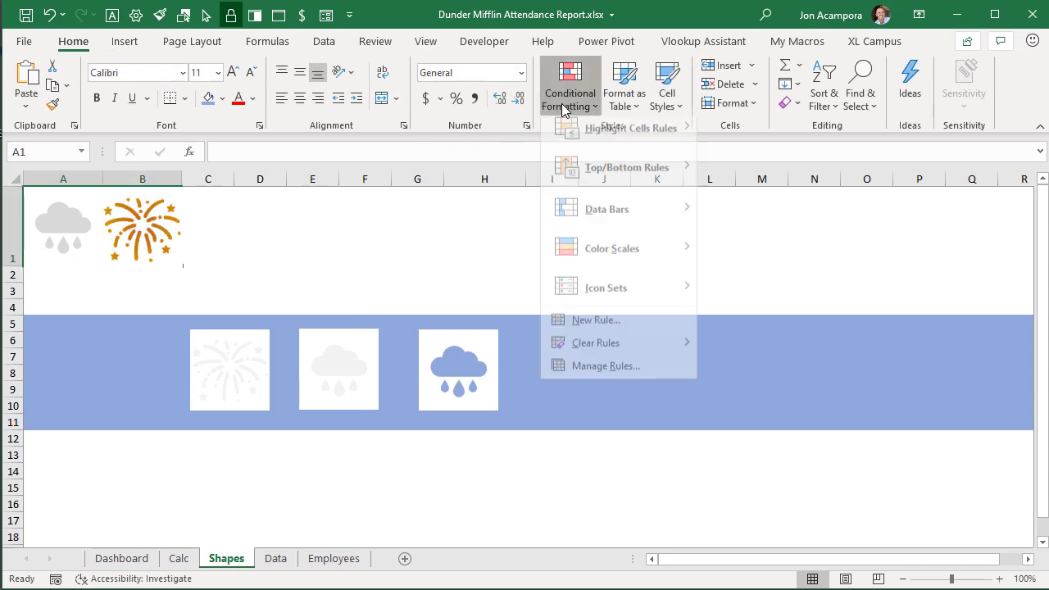
{"action": "left_click", "coordinate": [588, 378]}
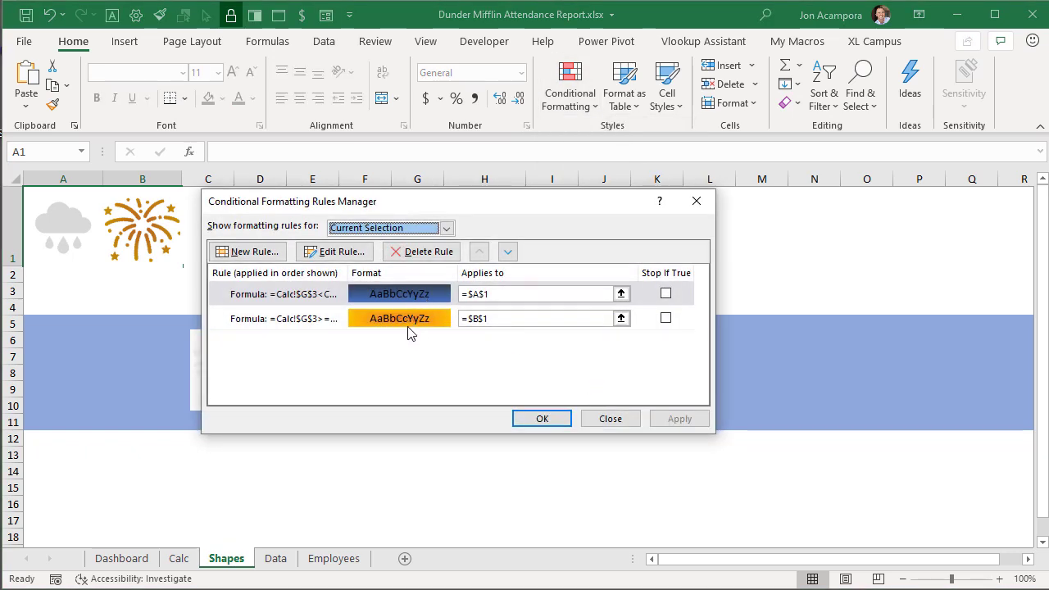
{"action": "left_click", "coordinate": [608, 419]}
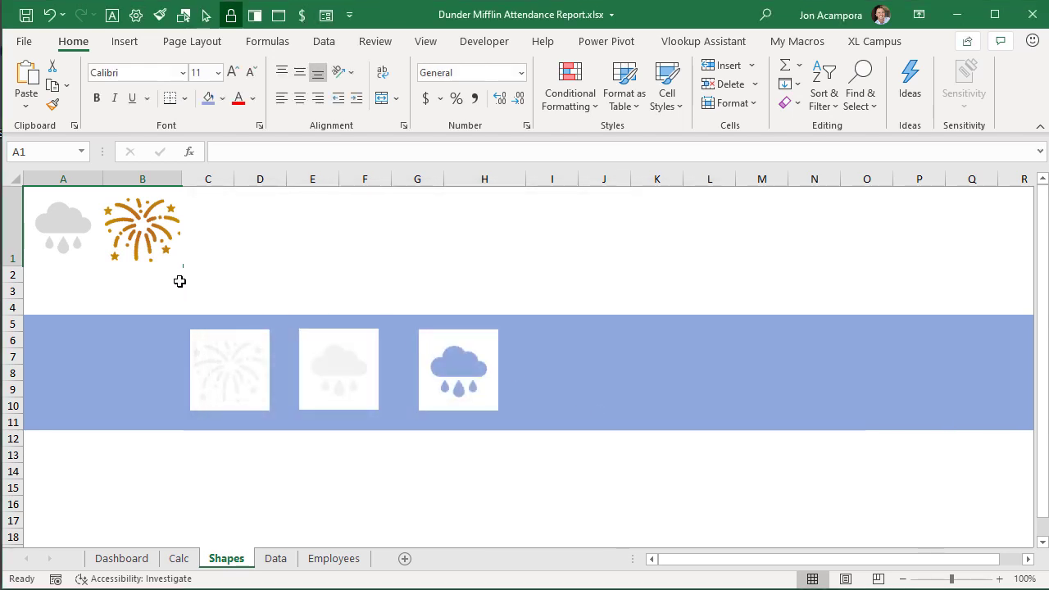
{"action": "key", "text": "ctrl+c"}
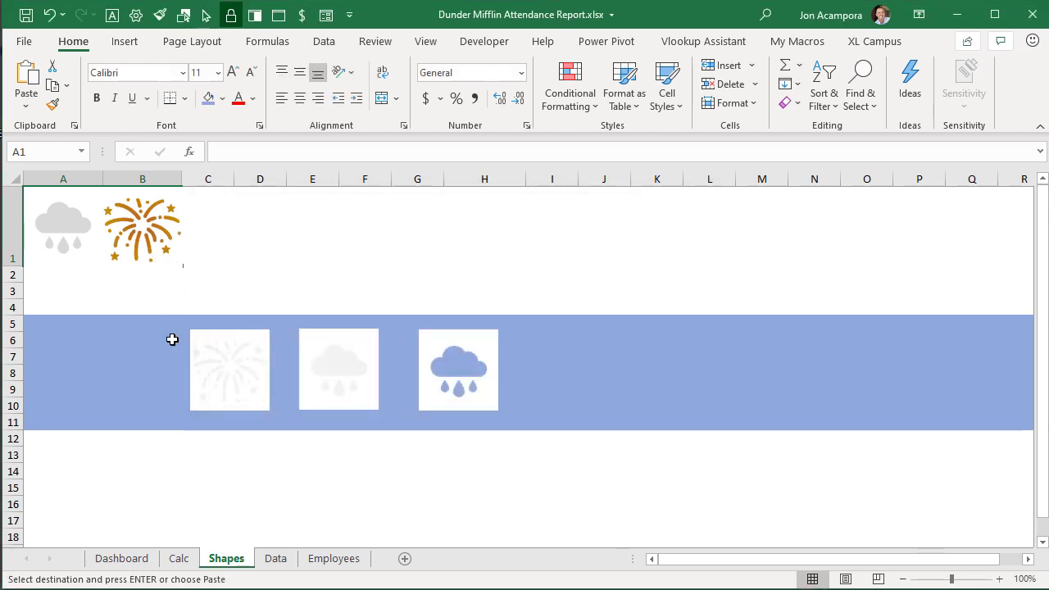
Paste Shapes!$A$1:$B$1 as a linked picture at Dashboard I1 and drag it beside the average
{"action": "left_click", "coordinate": [141, 561]}
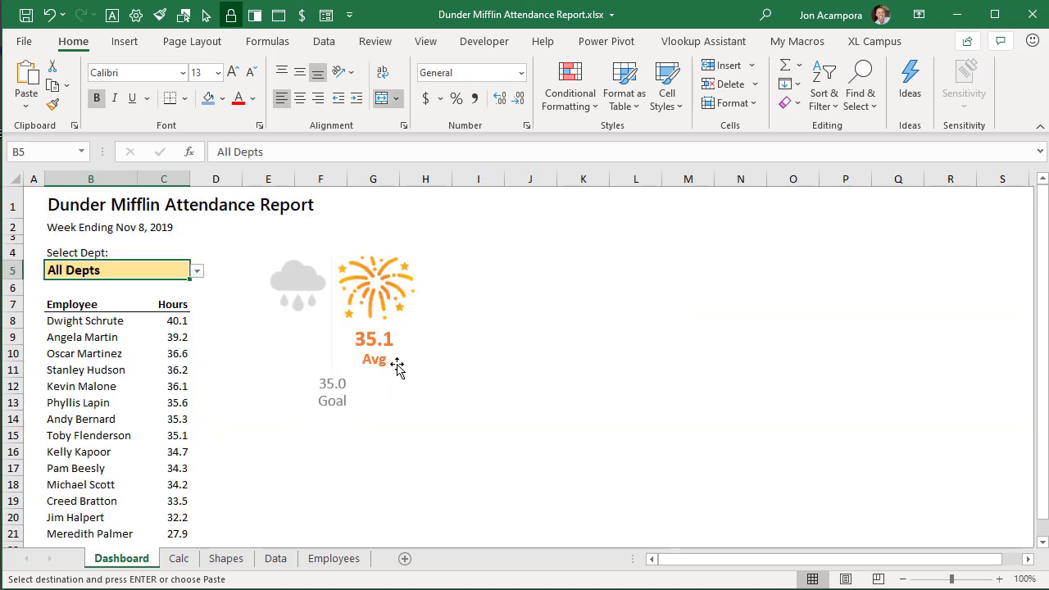
{"action": "right_click", "coordinate": [475, 215]}
{"action": "mouse_move", "coordinate": [643, 336]}
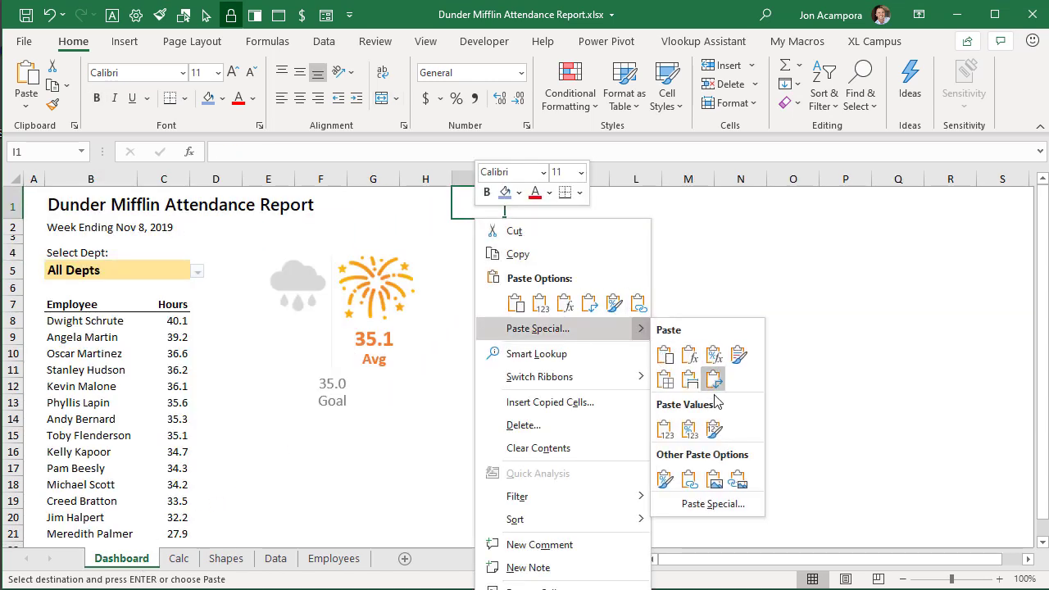
{"action": "left_click", "coordinate": [737, 479]}
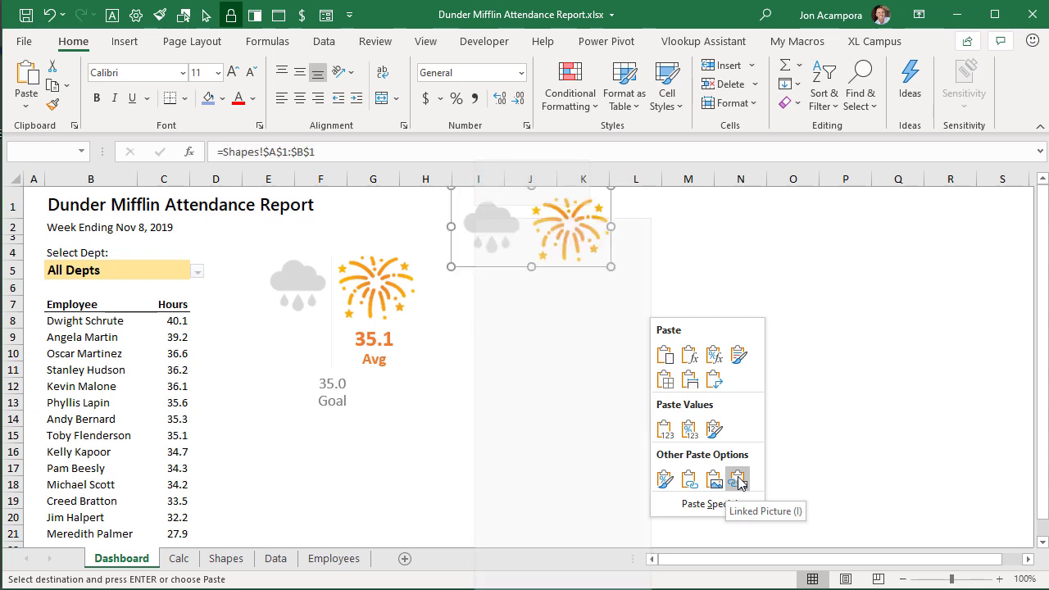
{"action": "left_click", "coordinate": [738, 479]}
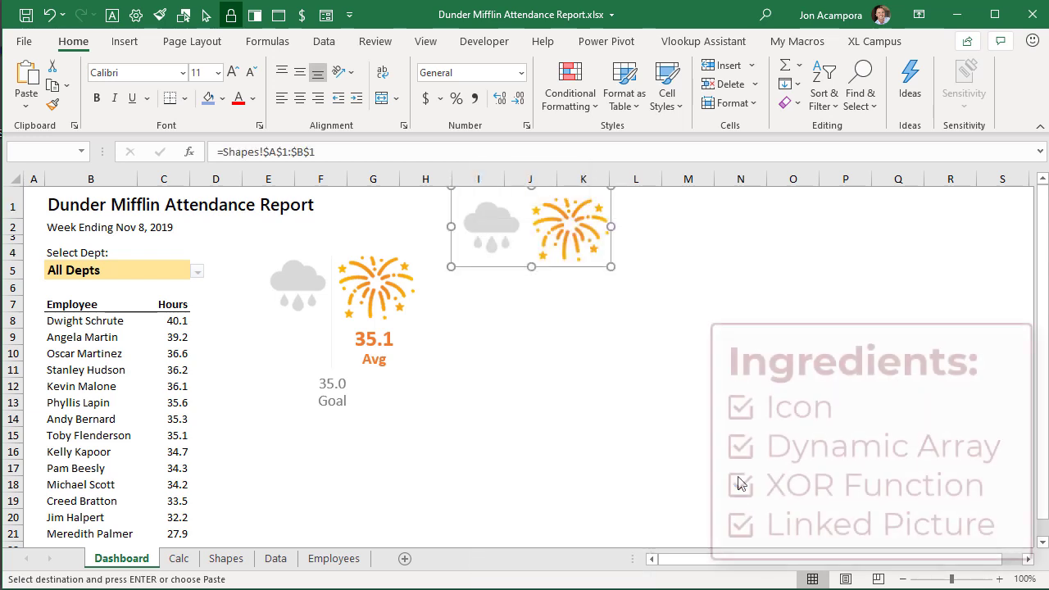
{"action": "left_click_drag", "start_coordinate": [500, 274], "coordinate": [499, 319]}
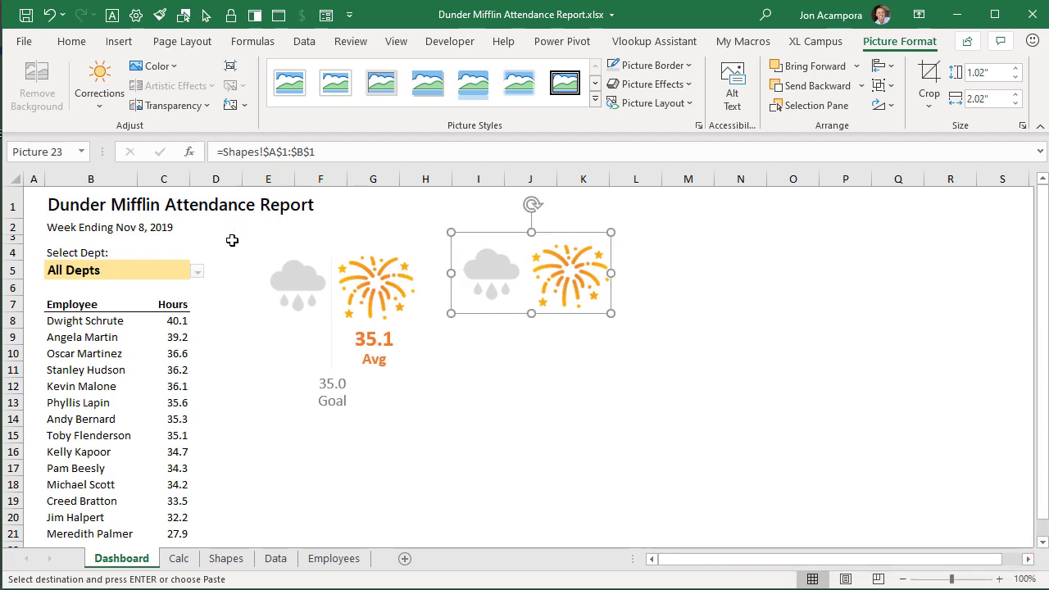
Switch the B5 department dropdown to Admin, showing three employees and a 31.9 average
{"action": "left_click", "coordinate": [199, 273]}
{"action": "left_click", "coordinate": [197, 272]}
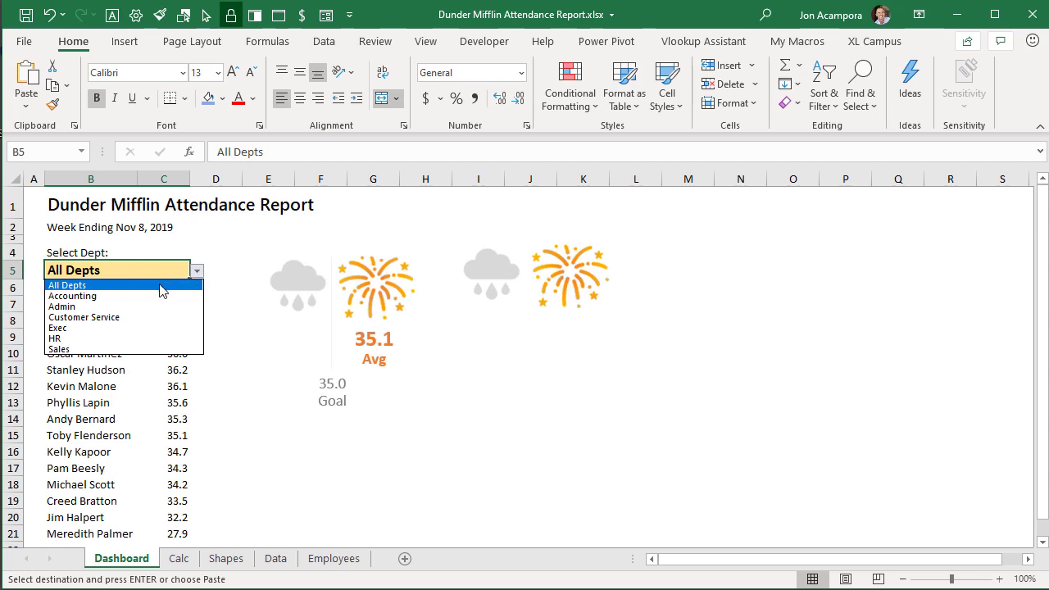
{"action": "left_click", "coordinate": [73, 306]}
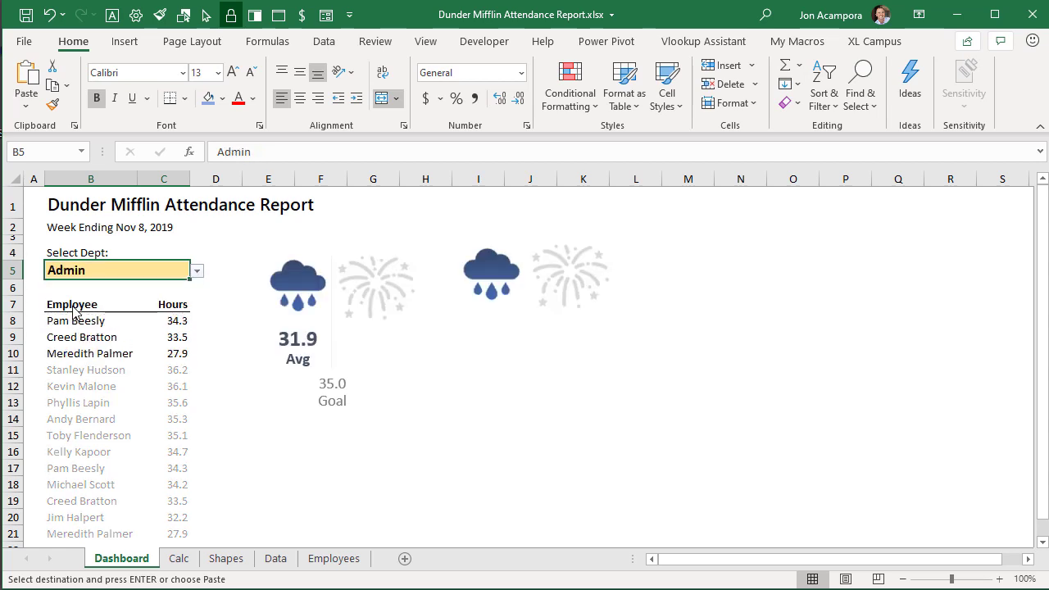